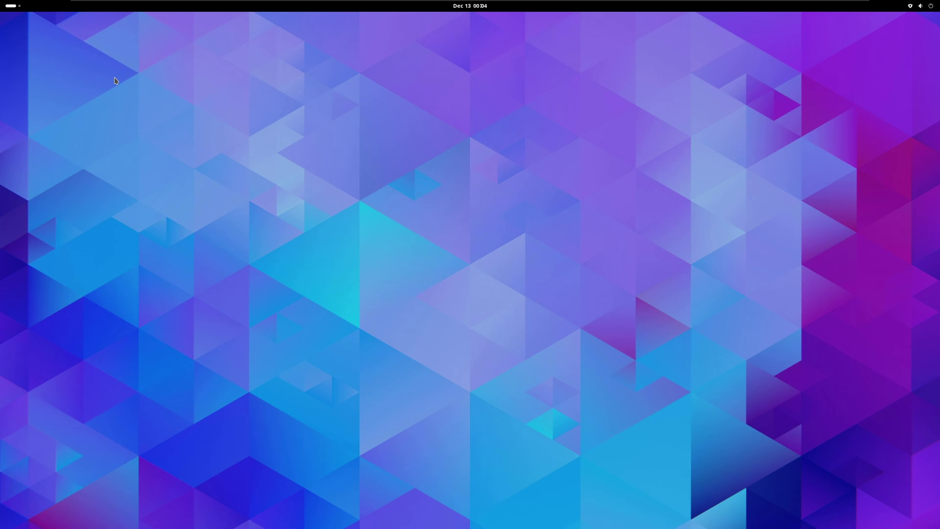
Open the Utilities folder in the GNOME Shell app grid and scroll to its second page.
left_click(21, 7)
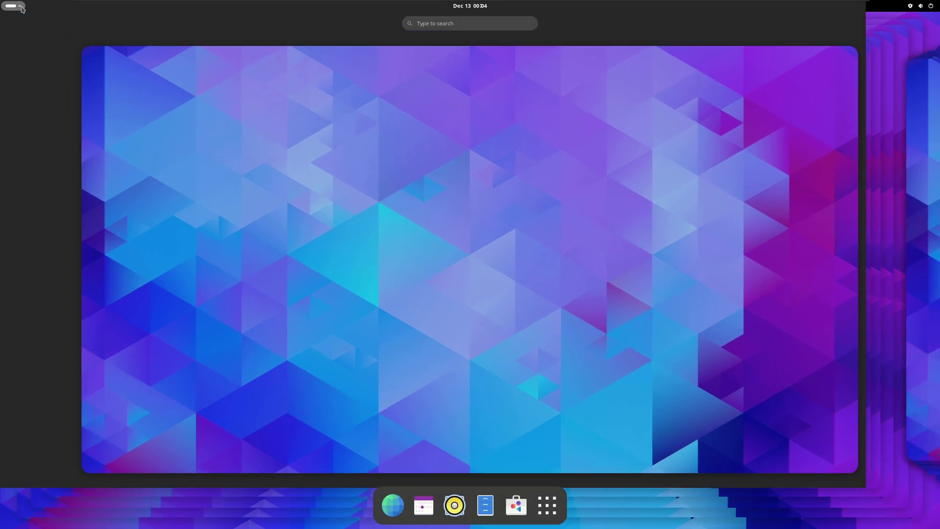
left_click(545, 505)
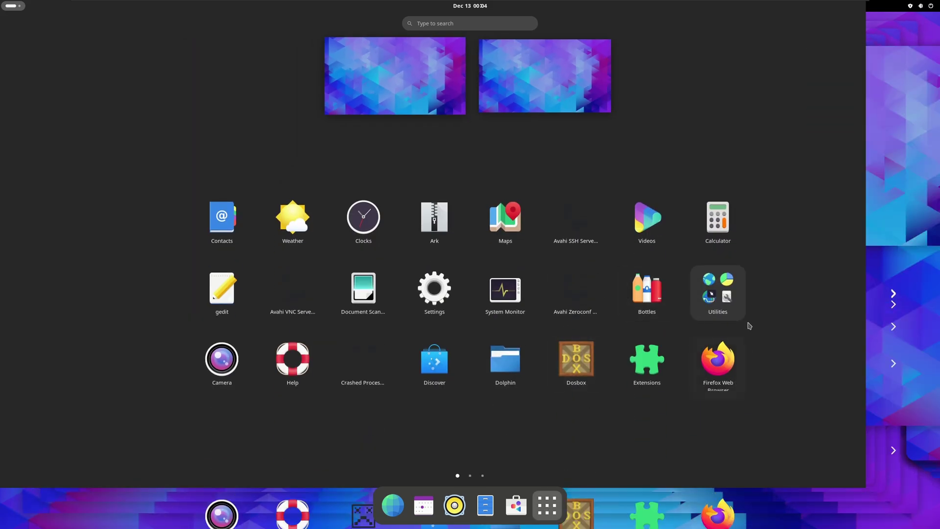
left_click(700, 300)
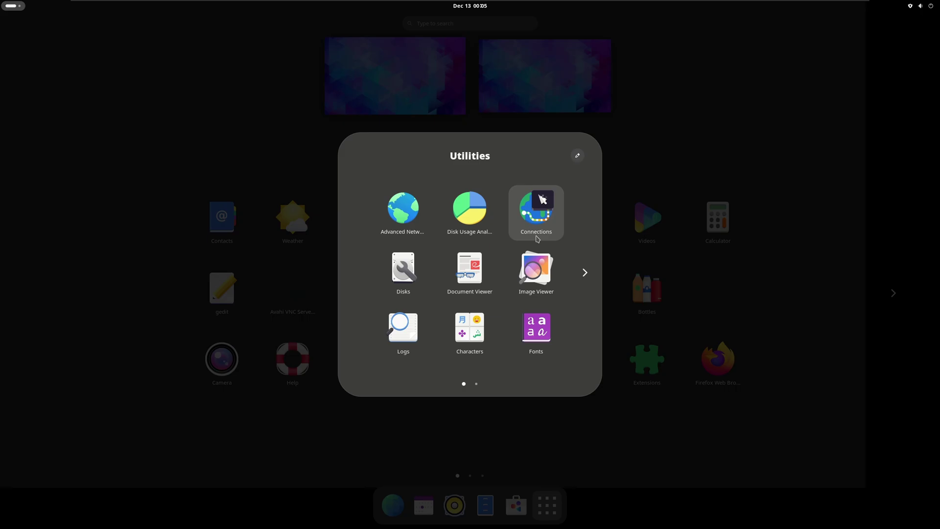
scroll(536, 238, "down", 1)
Launch Console, maximize it, enlarge the text, and open /etc/pacman.conf in gedit with sudo.
left_click(409, 206)
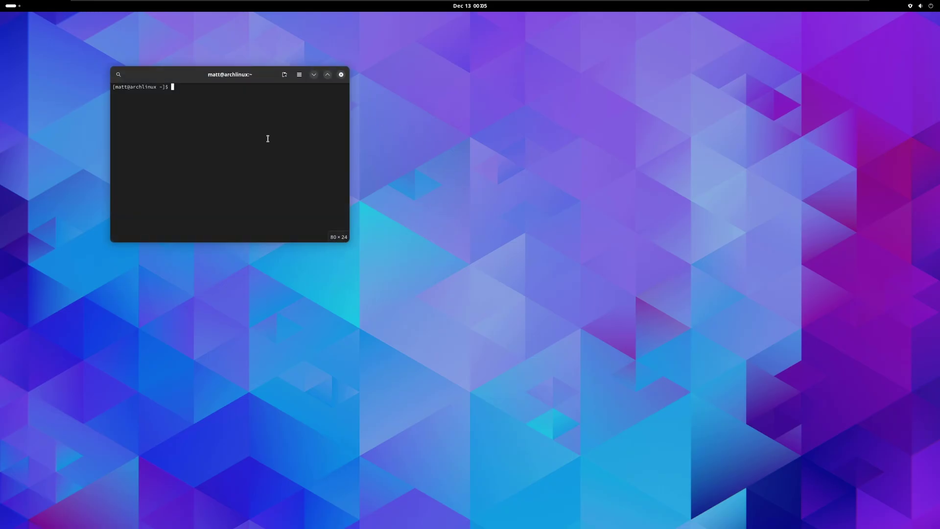
left_click_drag(233, 77, 512, 28)
double_click(511, 24)
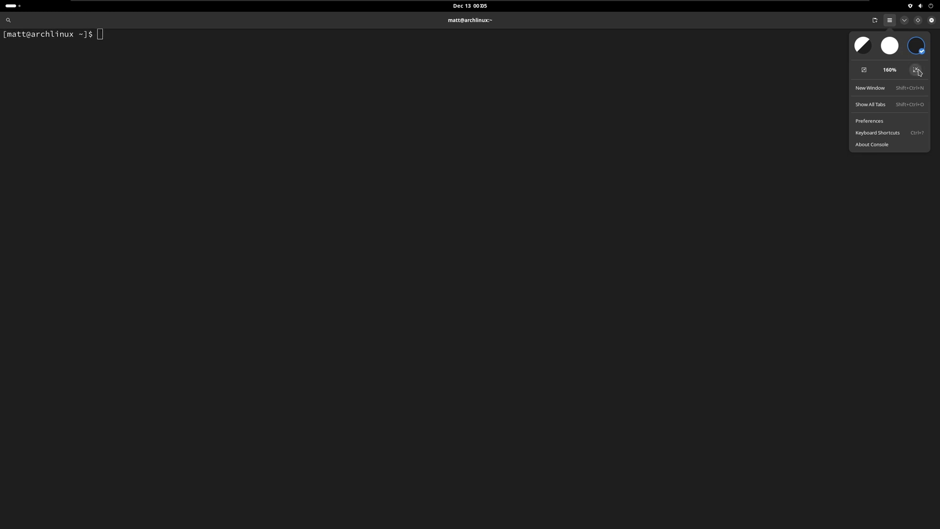
left_click(916, 70)
left_click(916, 70)
left_click(915, 70)
left_click(367, 87)
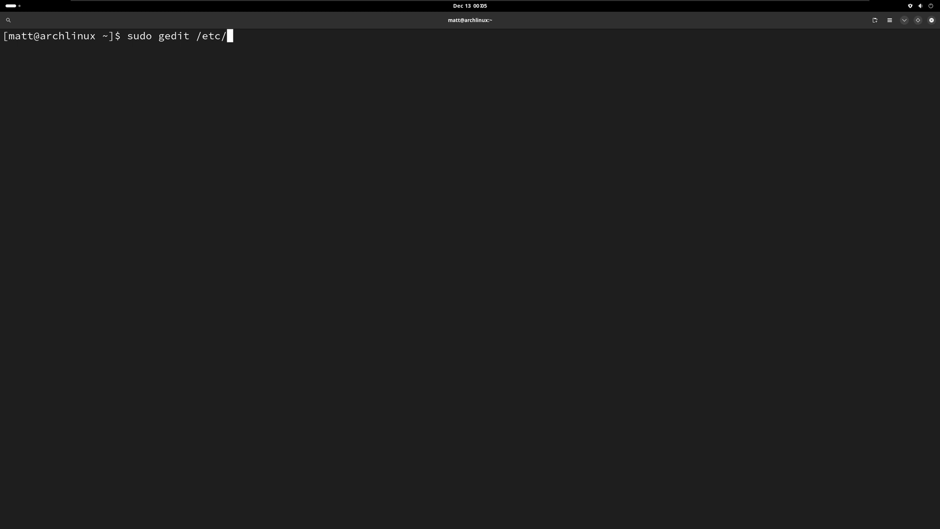
type("pacmanm")
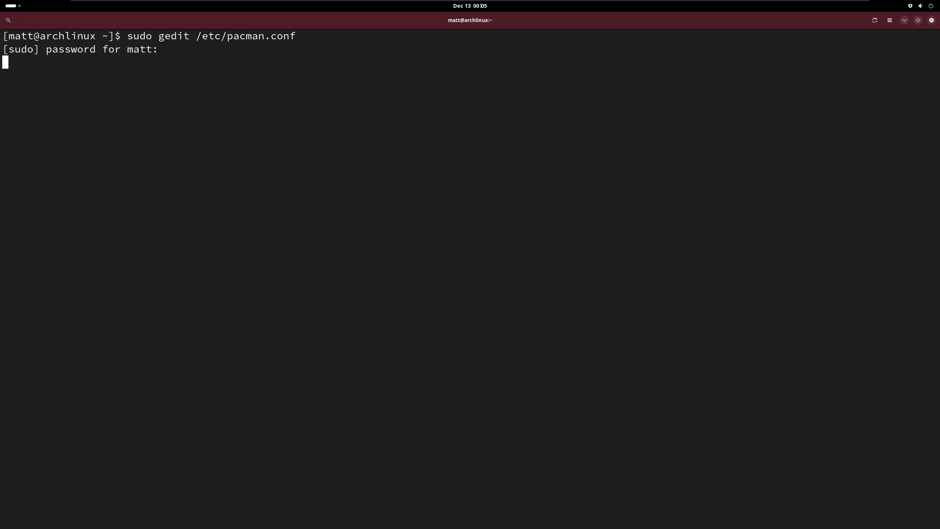
left_click_drag(196, 42, 555, 35)
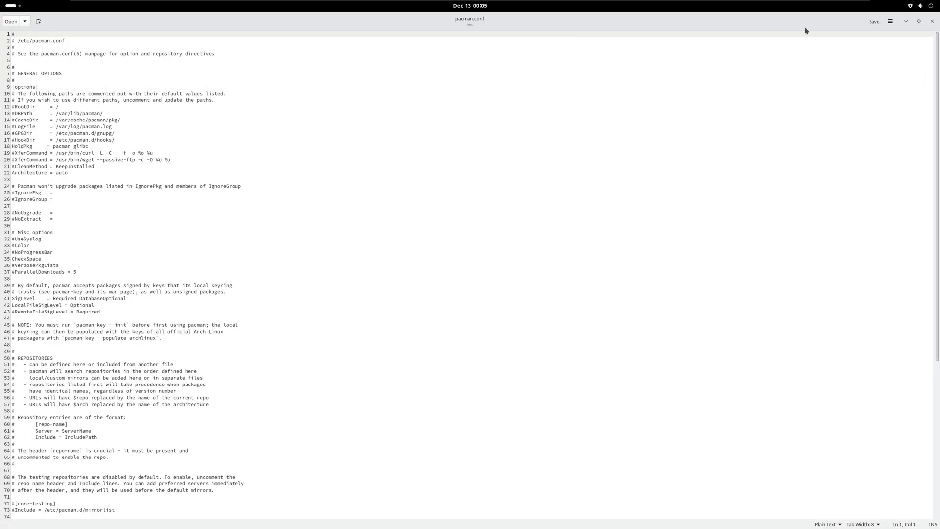
Check gedit's View options, then scroll pacman.conf down to the repository sections.
left_click(890, 21)
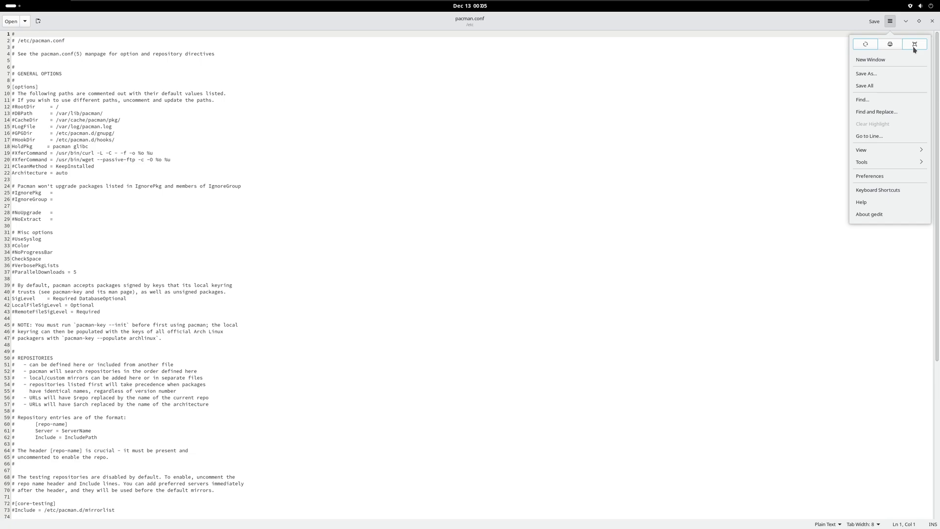
left_click(894, 151)
left_click(858, 48)
left_click(685, 43)
left_click(664, 96)
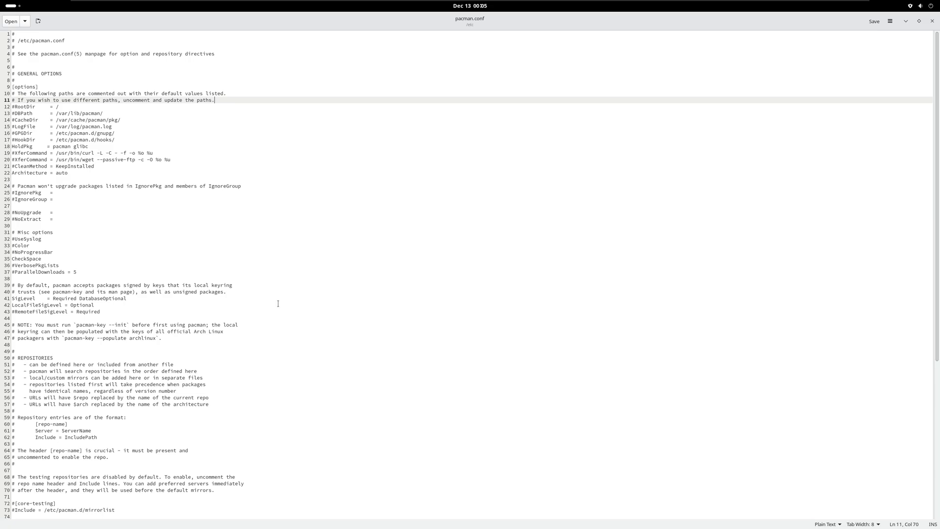
scroll(278, 304, "down", 5)
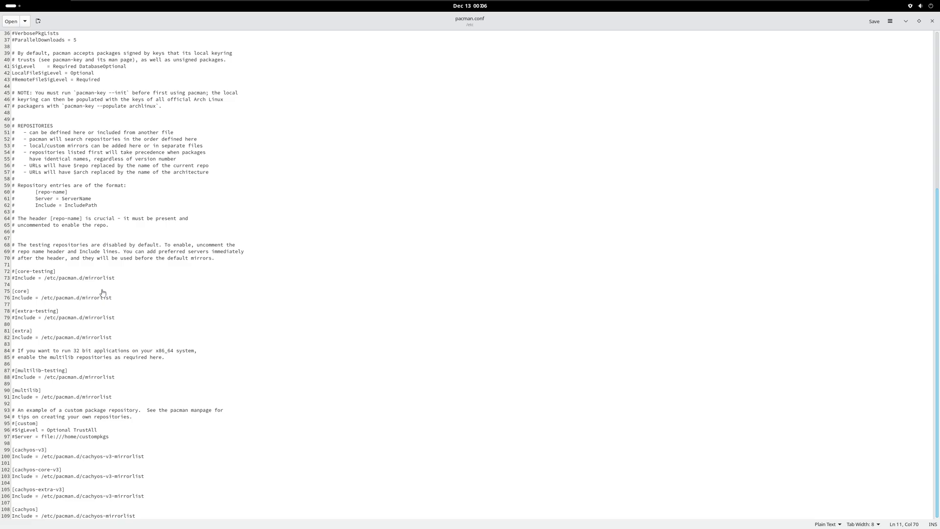
Insert a [kde-unstable] entry with its Include line above [core-testing] at line 72.
left_click(13, 269)
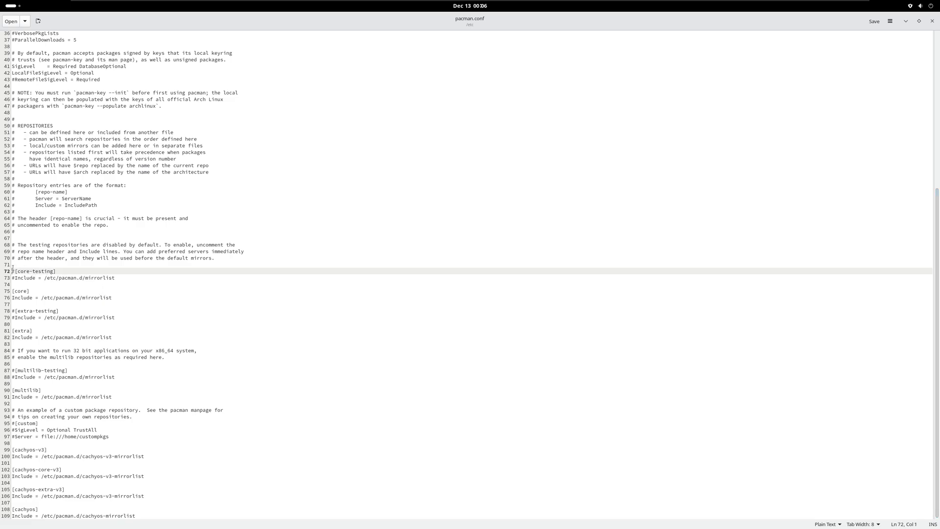
key("Return")
key("Return")
key("Up")
key("Up")
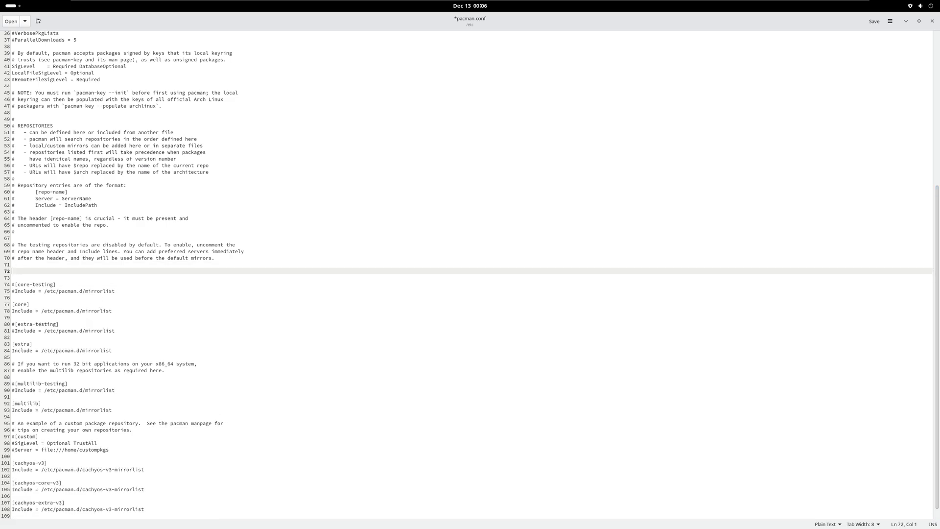
type("[kde-unstable] Include = /etc/pacman.d/mirrorlist")
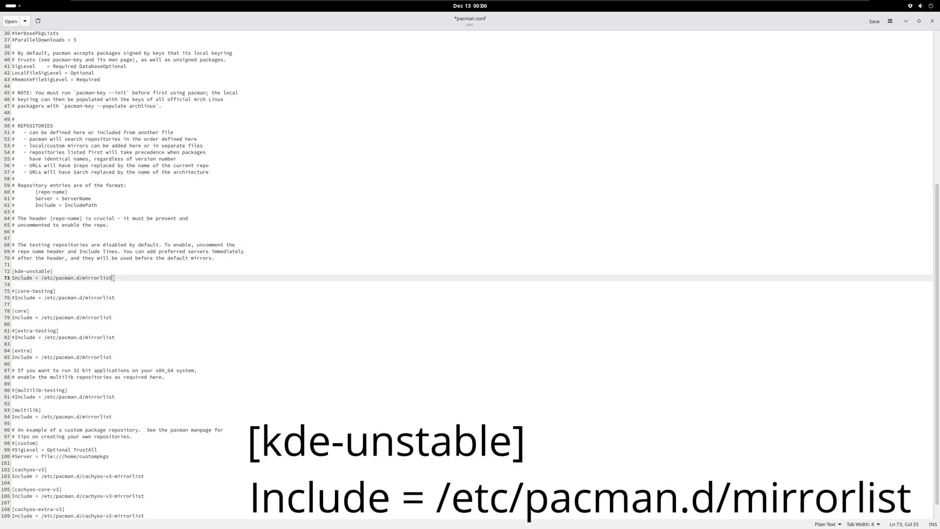
left_click_drag(113, 277, 9, 273)
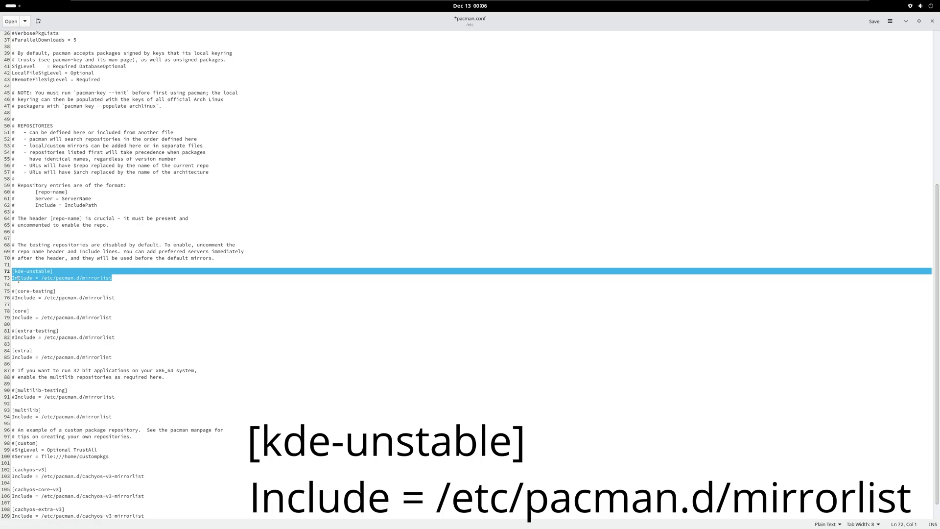
left_click(129, 279)
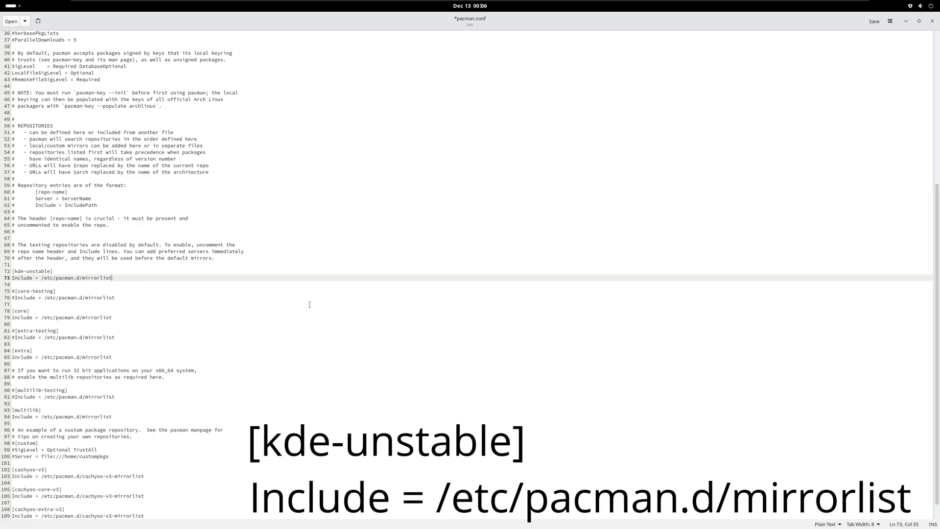
Uncomment the [extra-testing] header and its Include line, then save pacman.conf.
left_click(16, 332)
key("BackSpace")
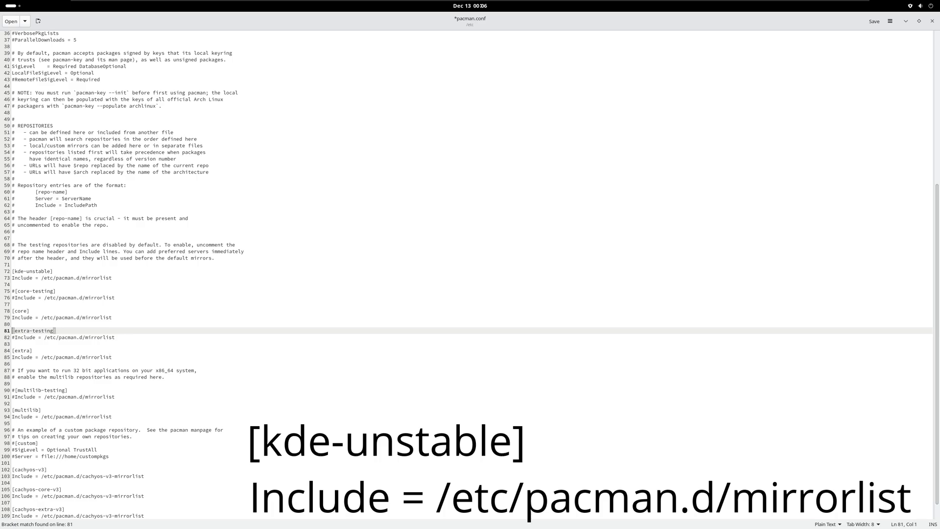
key("Down")
key("Delete")
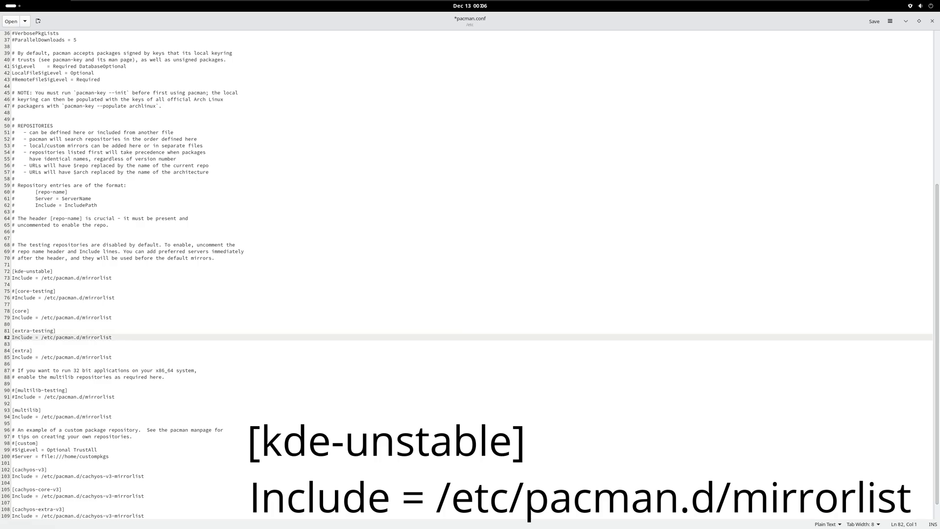
left_click(874, 21)
Close gedit, clear the terminal, sync databases, and type sudo pacman -Syu at the prompt.
left_click(932, 21)
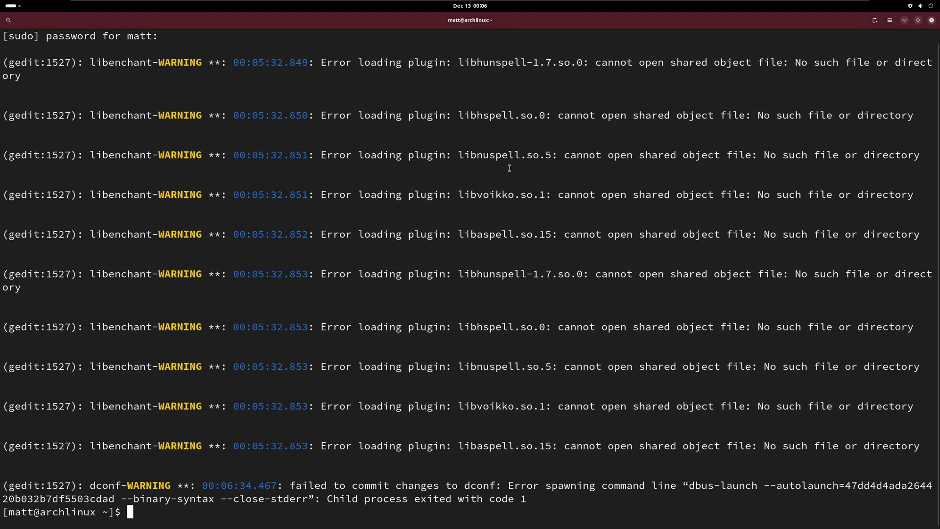
type("clear")
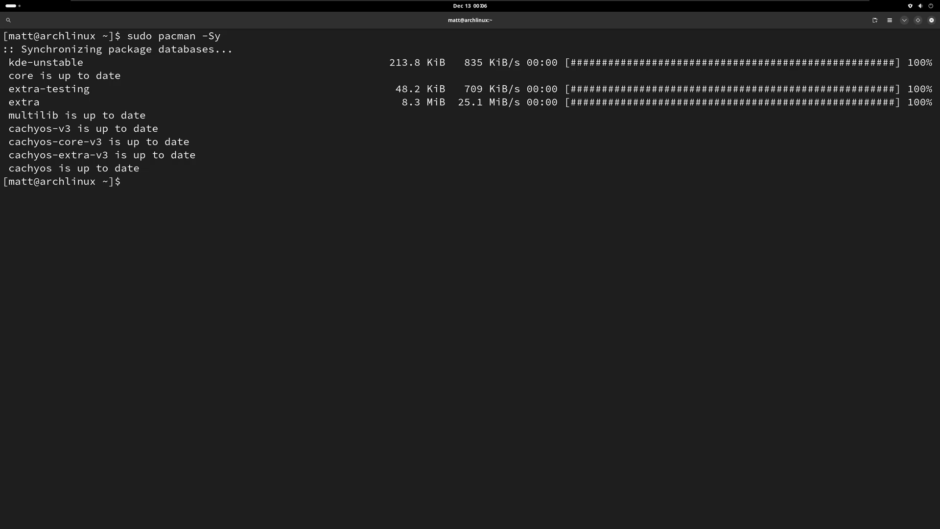
type("sudo pacman -Syu")
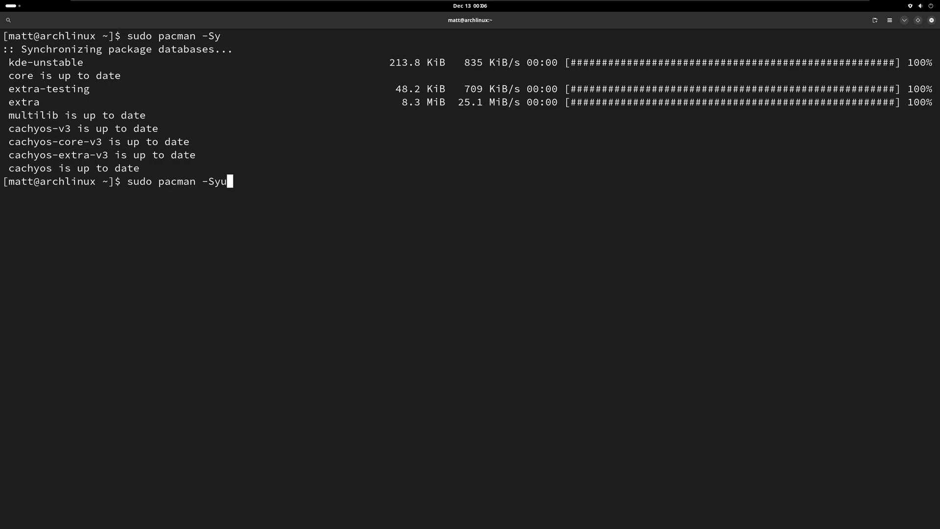
Run sudo pacman -Syu, accepting replacements of breeze, oxygen, plasma-integration and plasma-wayland-session.
key("Return")
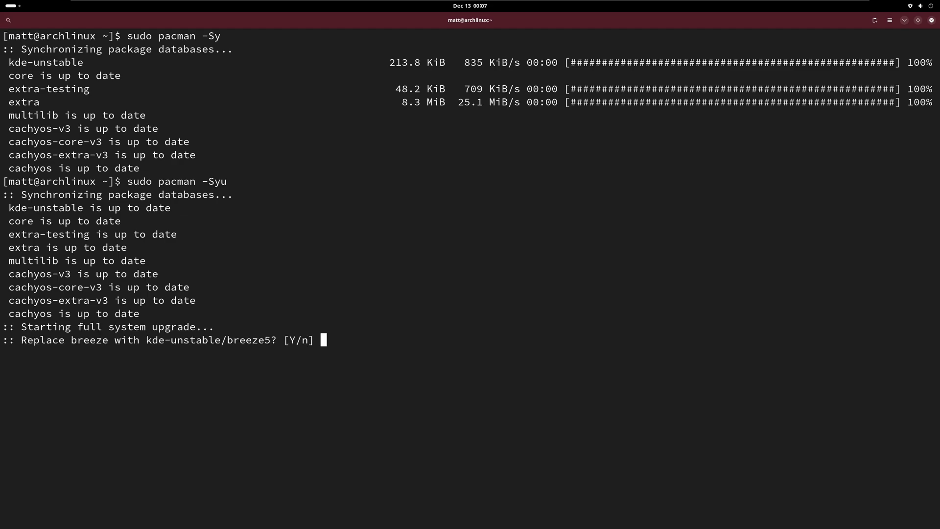
type("y")
key("Return")
type("y")
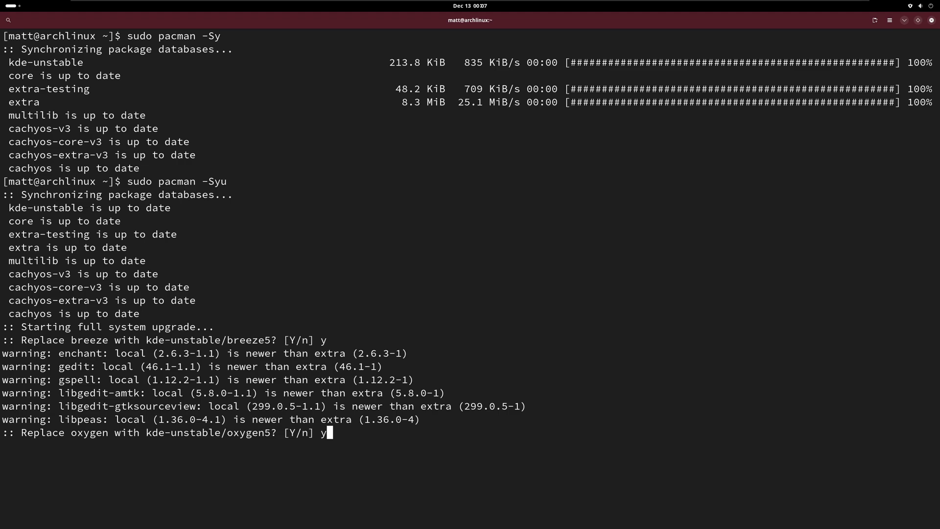
key("Return")
type("y")
key("Return")
type("y")
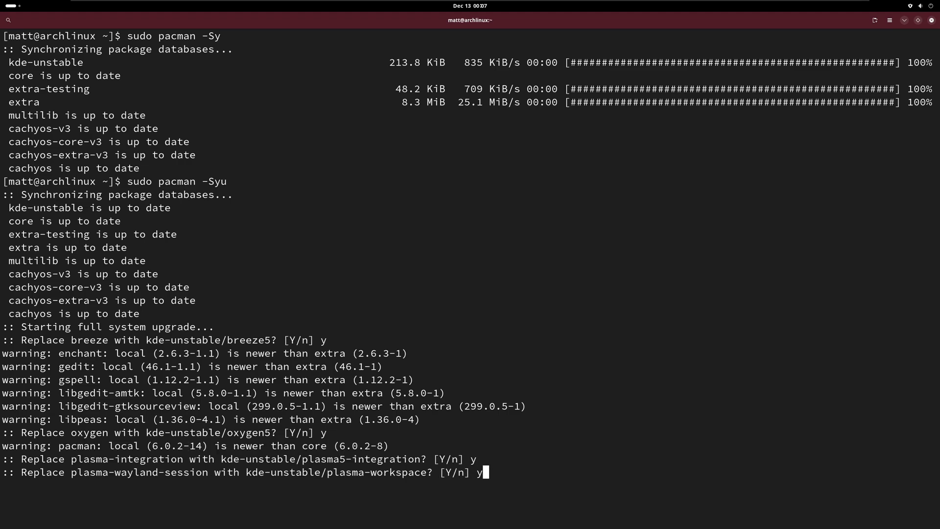
key("Return")
Accept the default qt6-multimedia backend and libebml providers and confirm the upgrade.
key("Return")
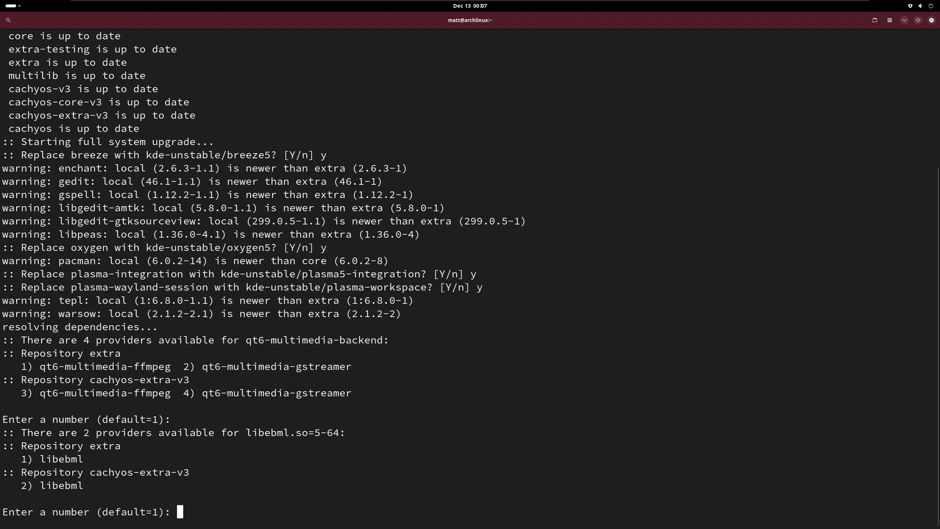
key("Return")
type("y")
key("Return")
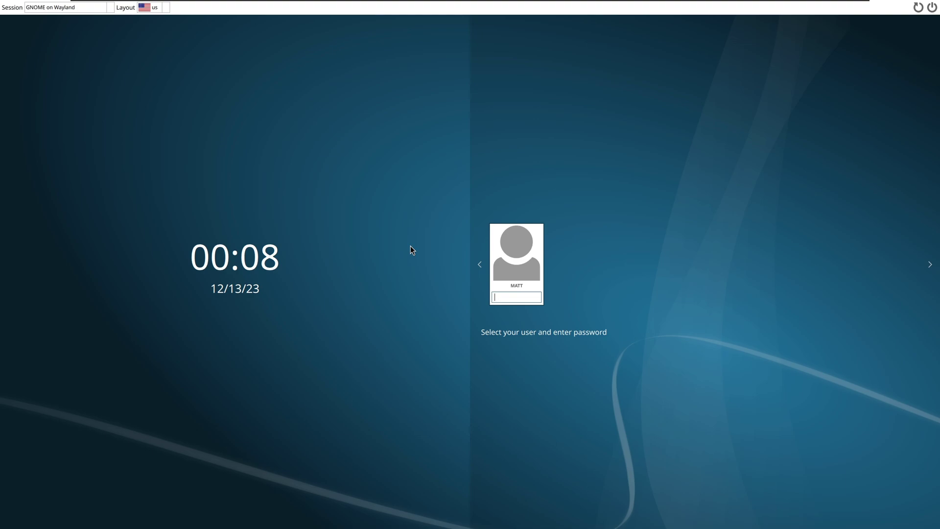
Choose Plasma (Wayland) from the SDDM Session dropdown.
left_click(69, 8)
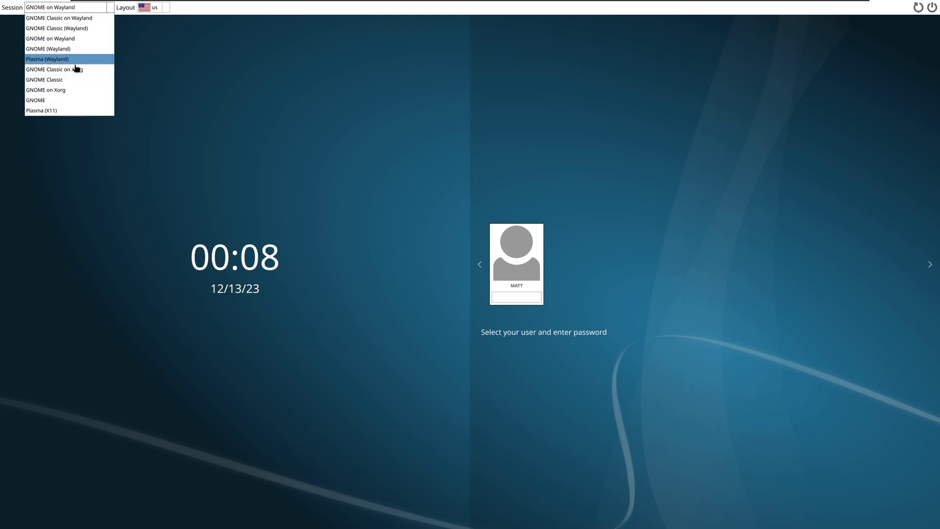
left_click(47, 59)
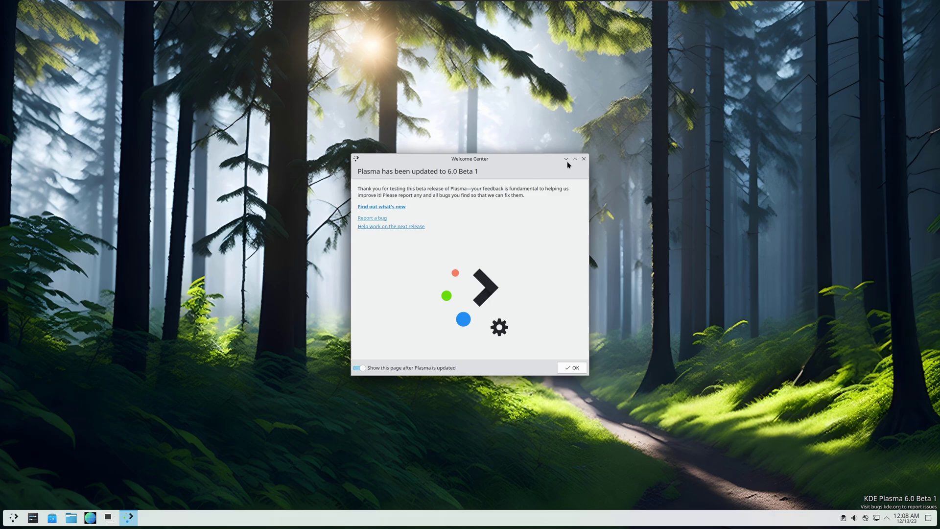
Close Welcome Center, enter panel Edit Mode, and set the panel opacity to Translucent.
left_click(583, 158)
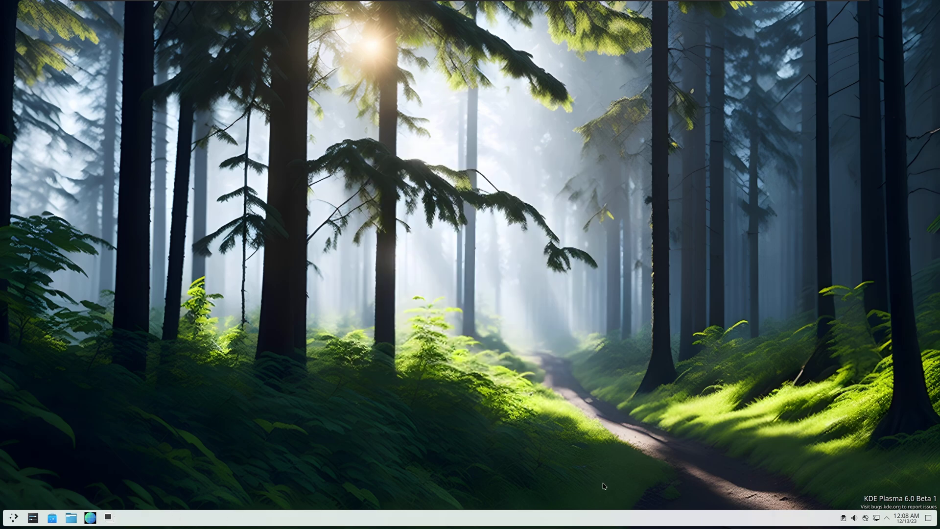
right_click(578, 518)
left_click(620, 507)
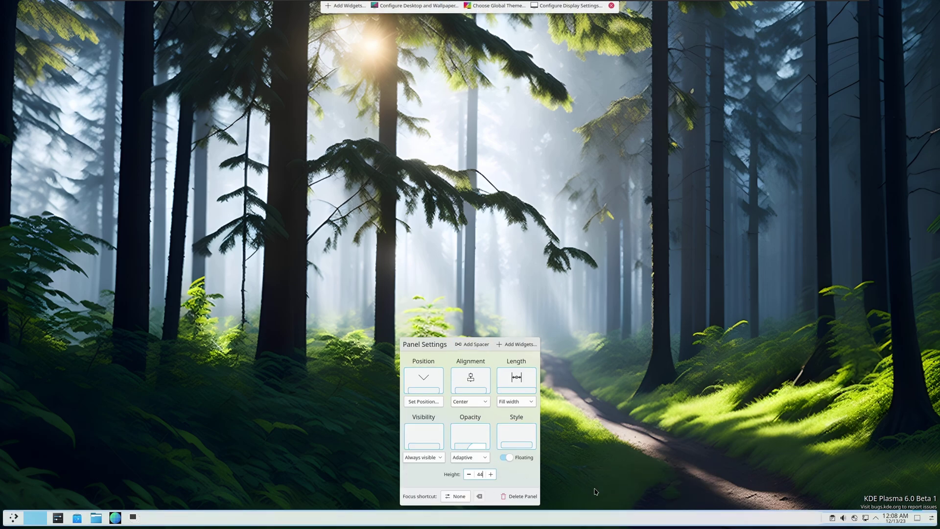
left_click(469, 457)
left_click(481, 491)
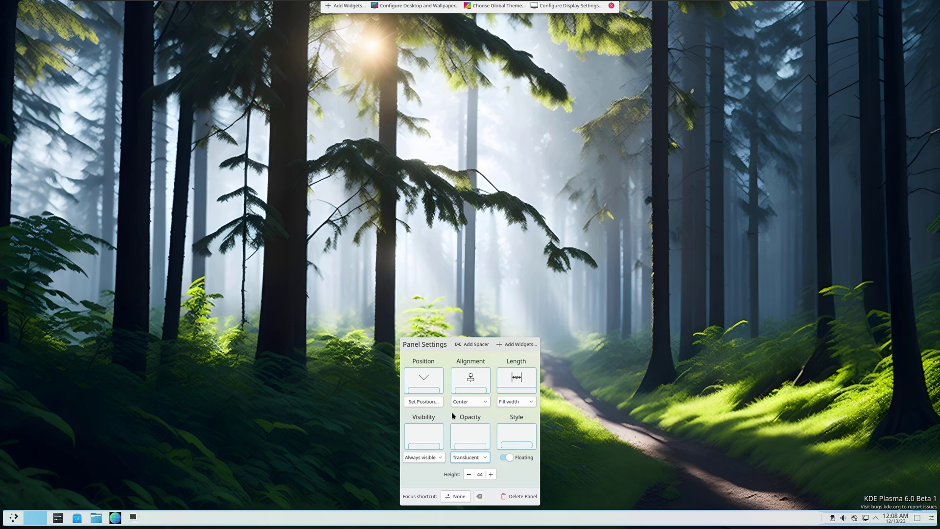
Move the panel to the top screen edge, then close settings and exit edit mode.
left_click(423, 402)
left_click(475, 34)
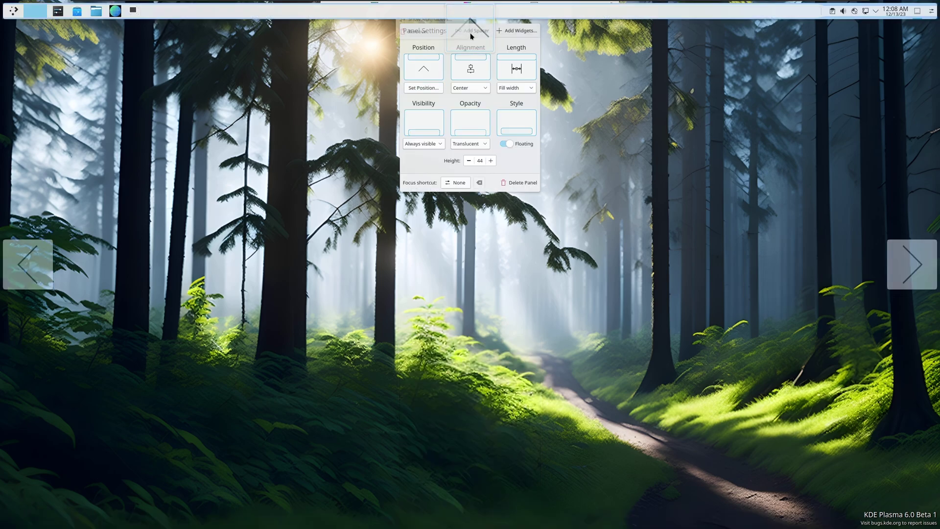
left_click(623, 141)
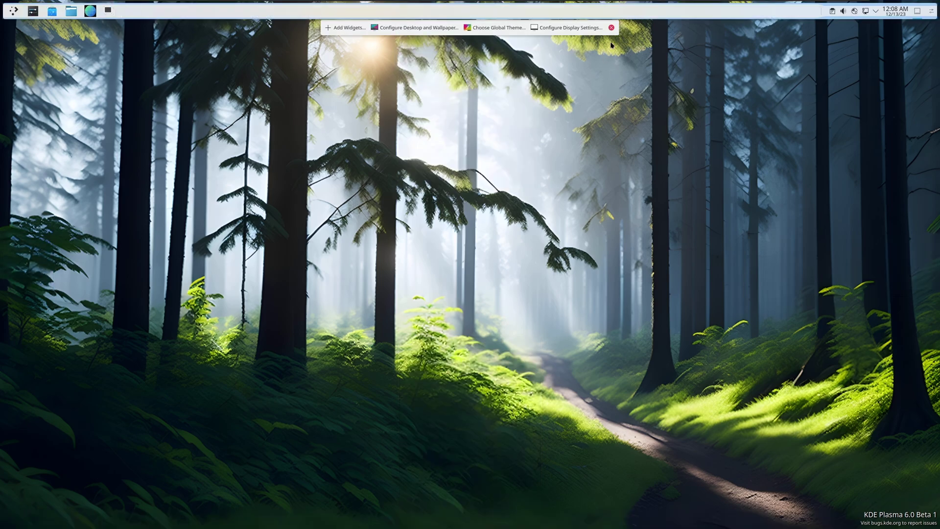
left_click(611, 28)
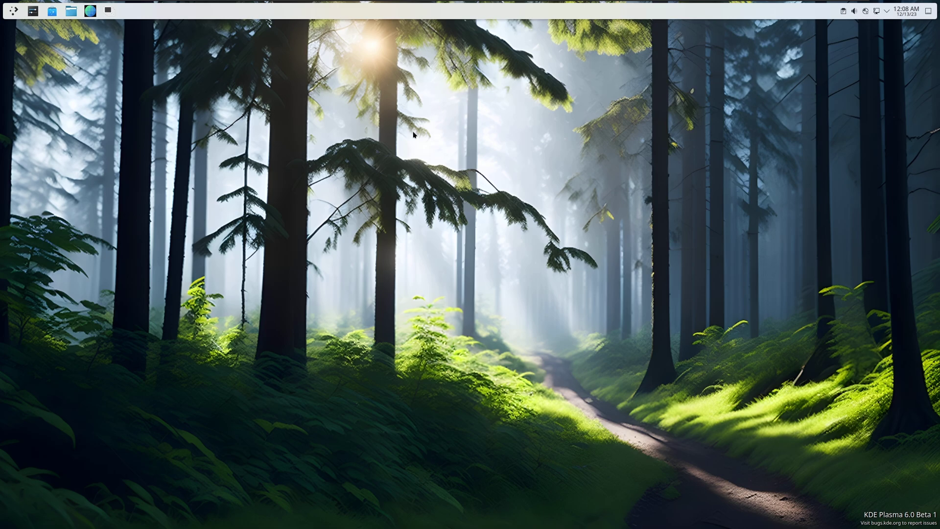
left_click(12, 14)
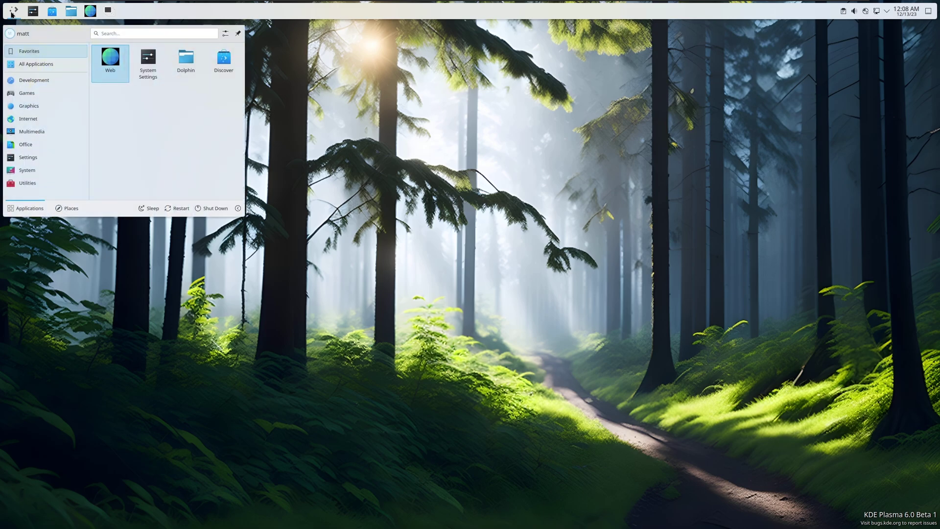
left_click(12, 14)
left_click(12, 14)
left_click(11, 13)
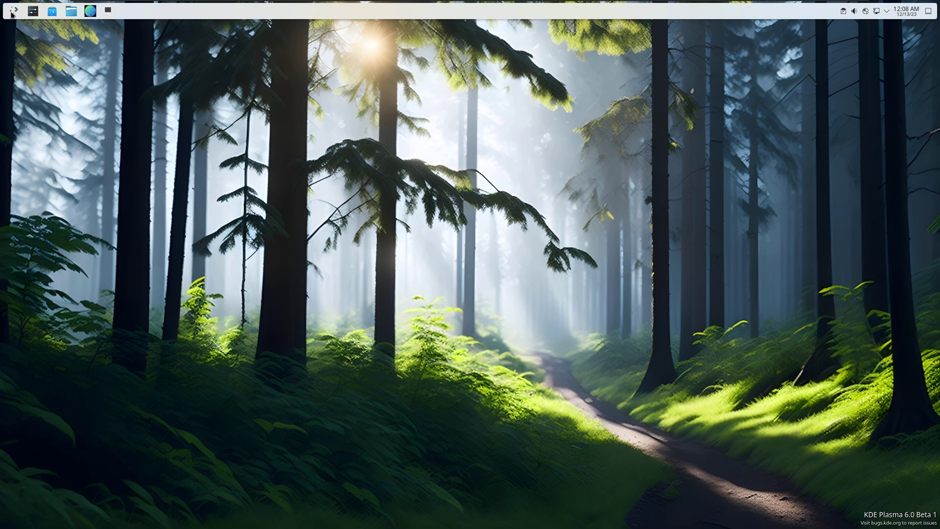